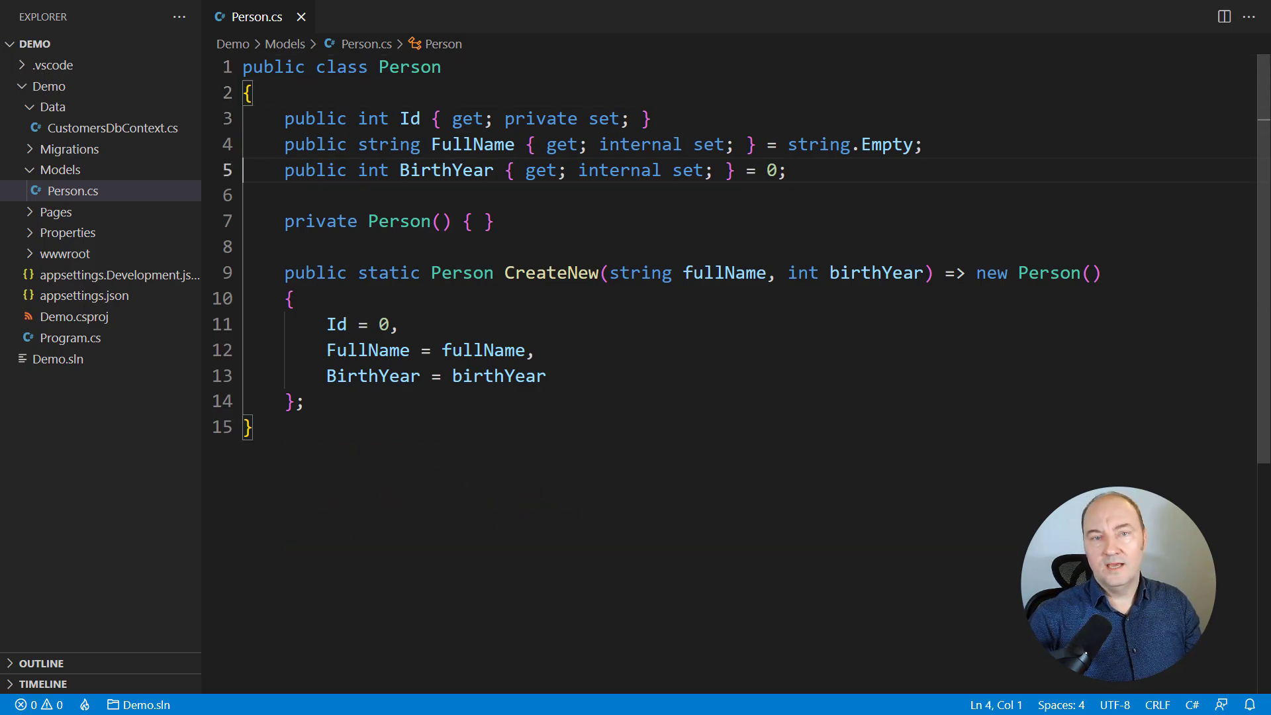
Rename BirthYear to OfficialBirthYear and run the RenamePersonBirthYear ef migrations command
click(399, 170)
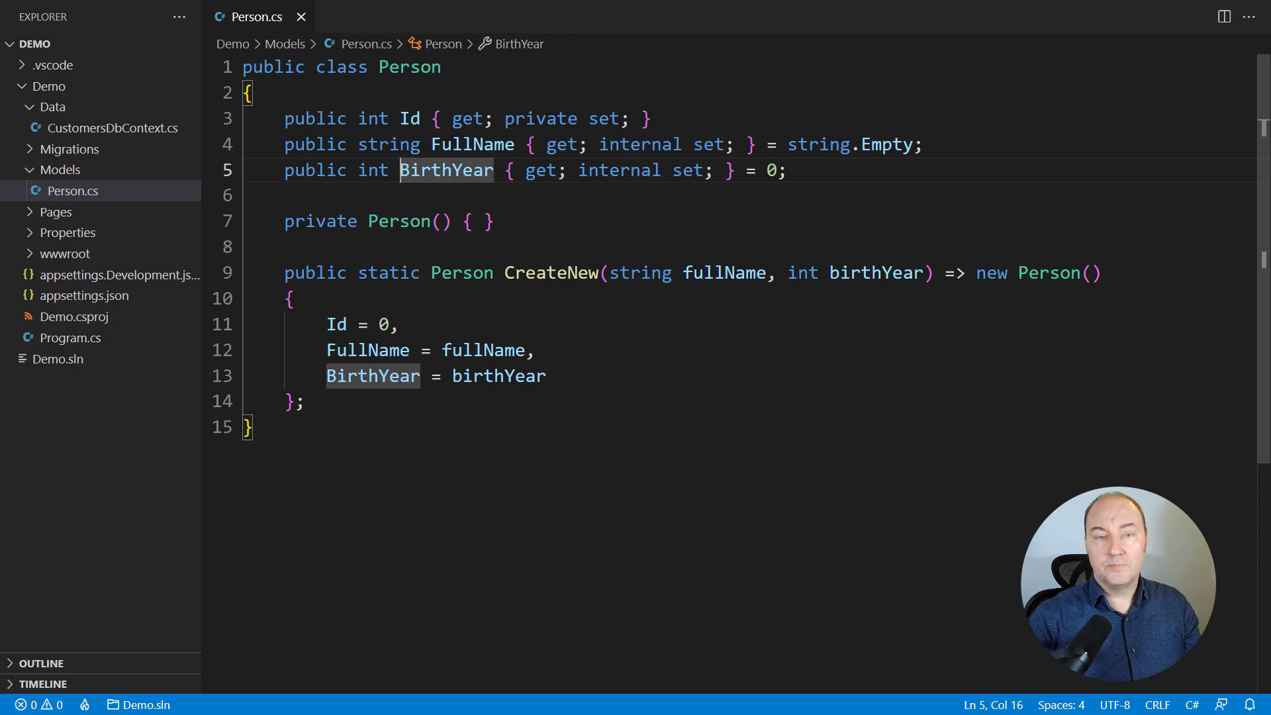
key(F2)
key(Home)
text(Official)
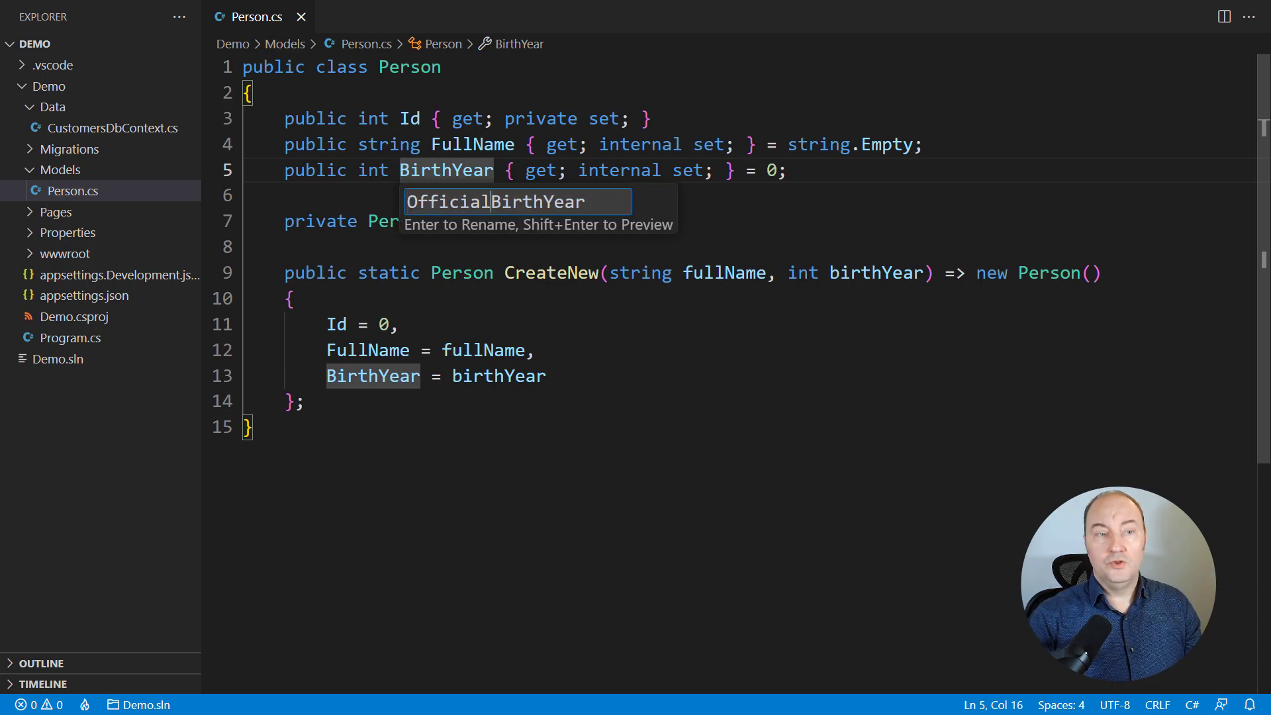
key(Return)
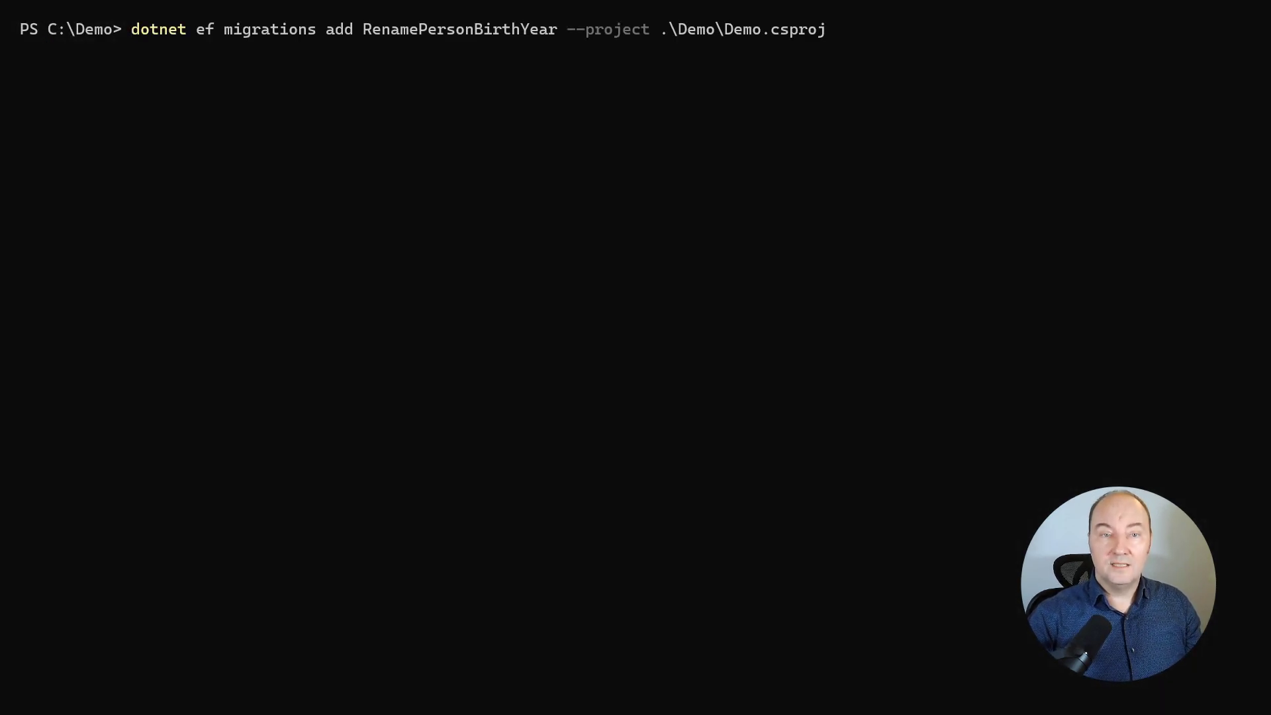
key(Return)
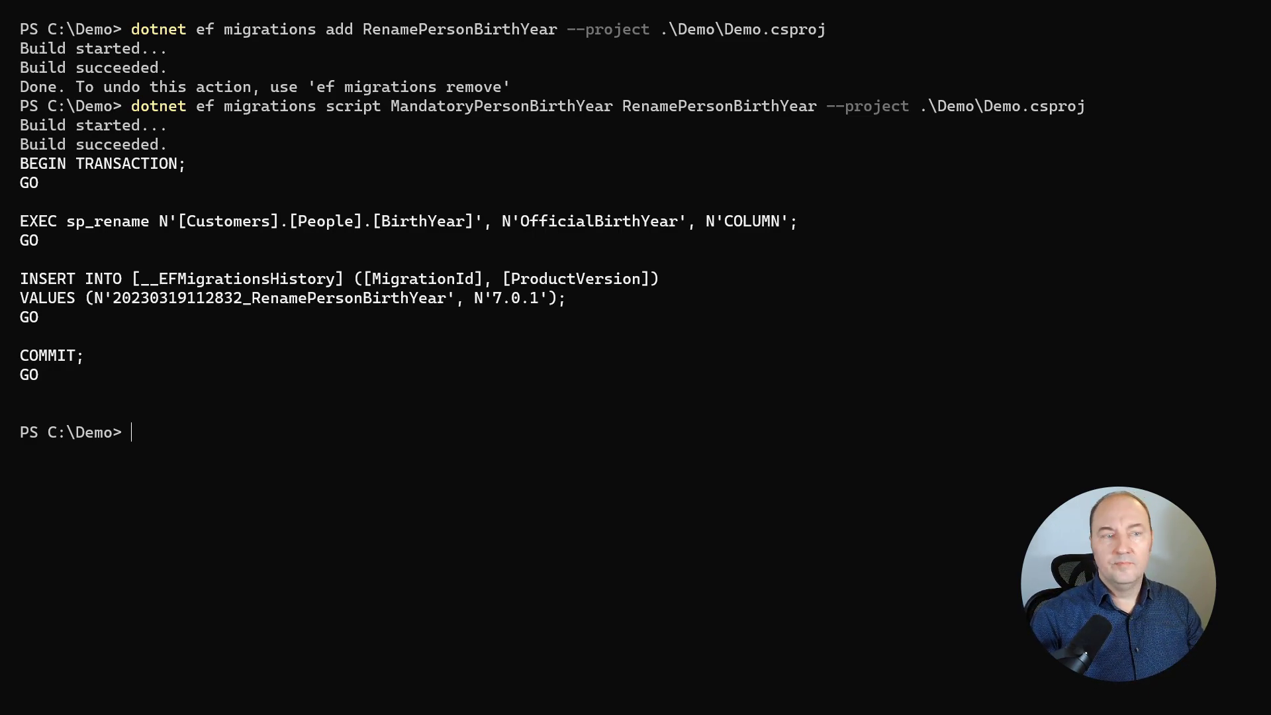
text(dotnet ef migrations remove --project .\Demo\)
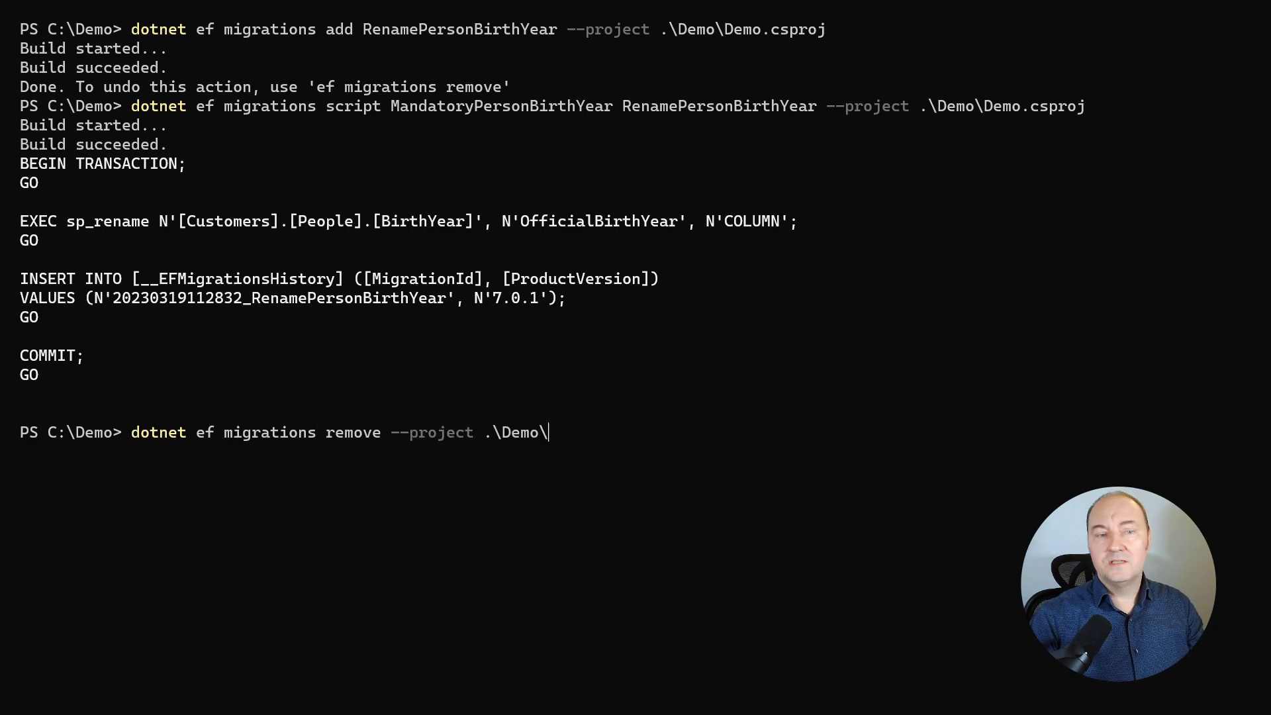
text(Demo.csproj)
Remove the RenamePersonBirthYear migration for .\Demo\Demo.csproj
key(Return)
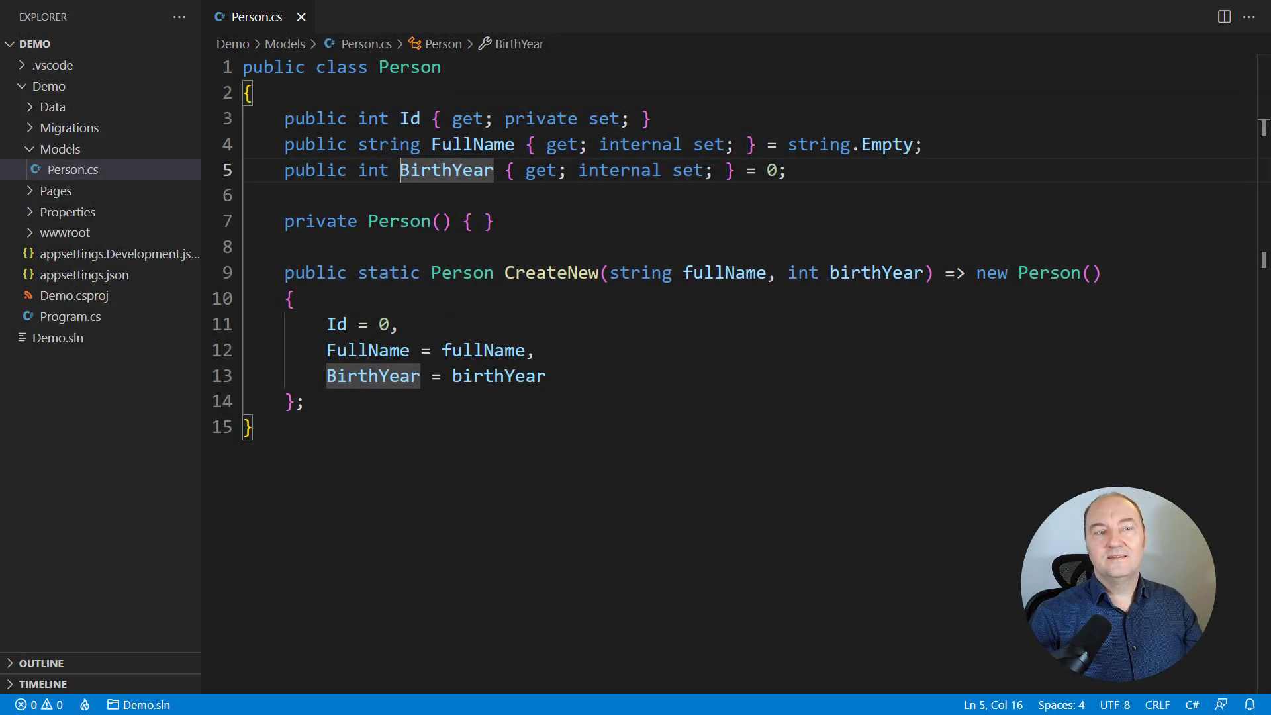
Open a new line below BirthYear for the nullable OfficialBirthYear property
key(End)
key(Return)
text(public int? OfficialB)
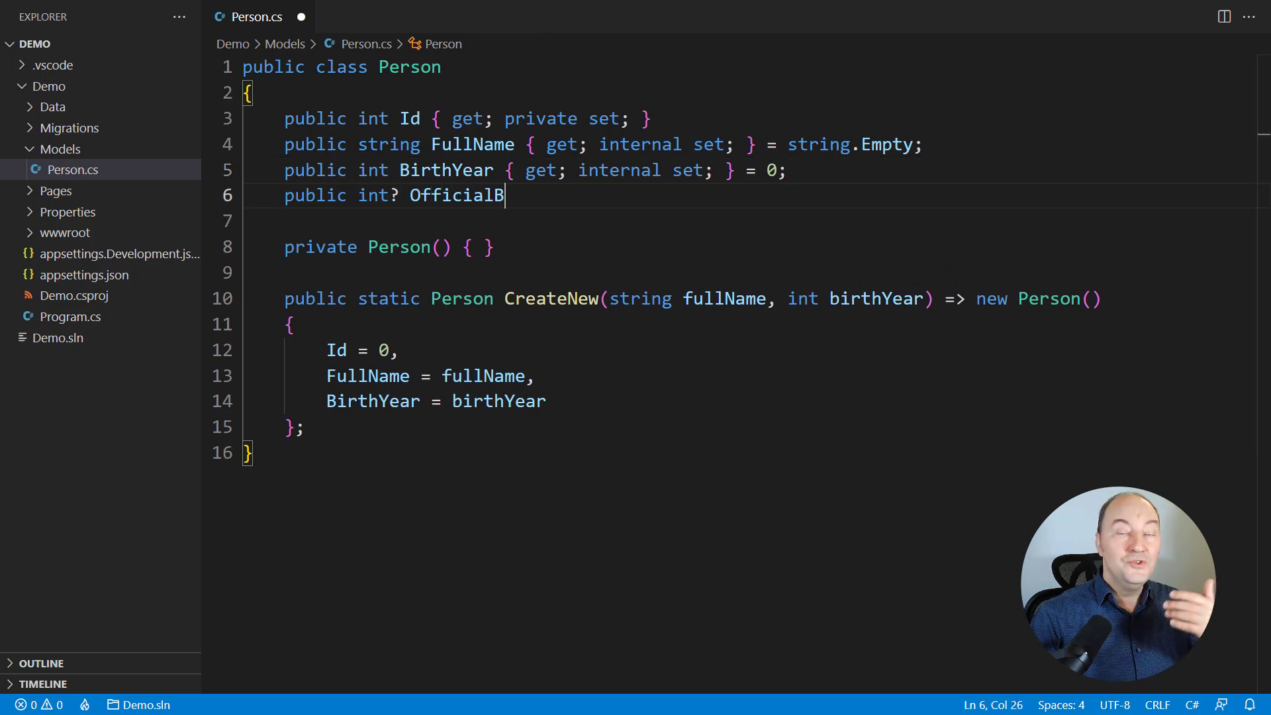
text(irthYear { get; internal set; } = 0;)
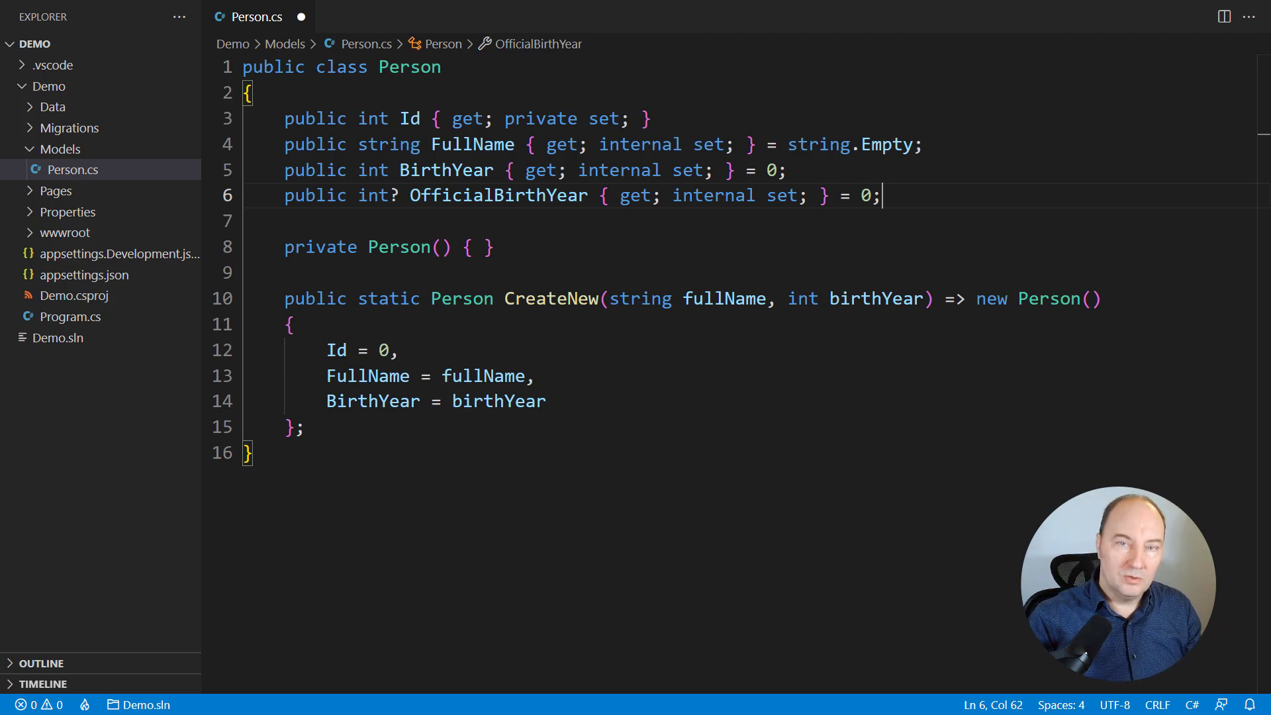
Add an OfficialBirthYear = birthYear assignment to the CreateNew initializer
key(Down)
key(Down)
key(Down)
key(Down)
key(Down)
key(Down)
key(Down)
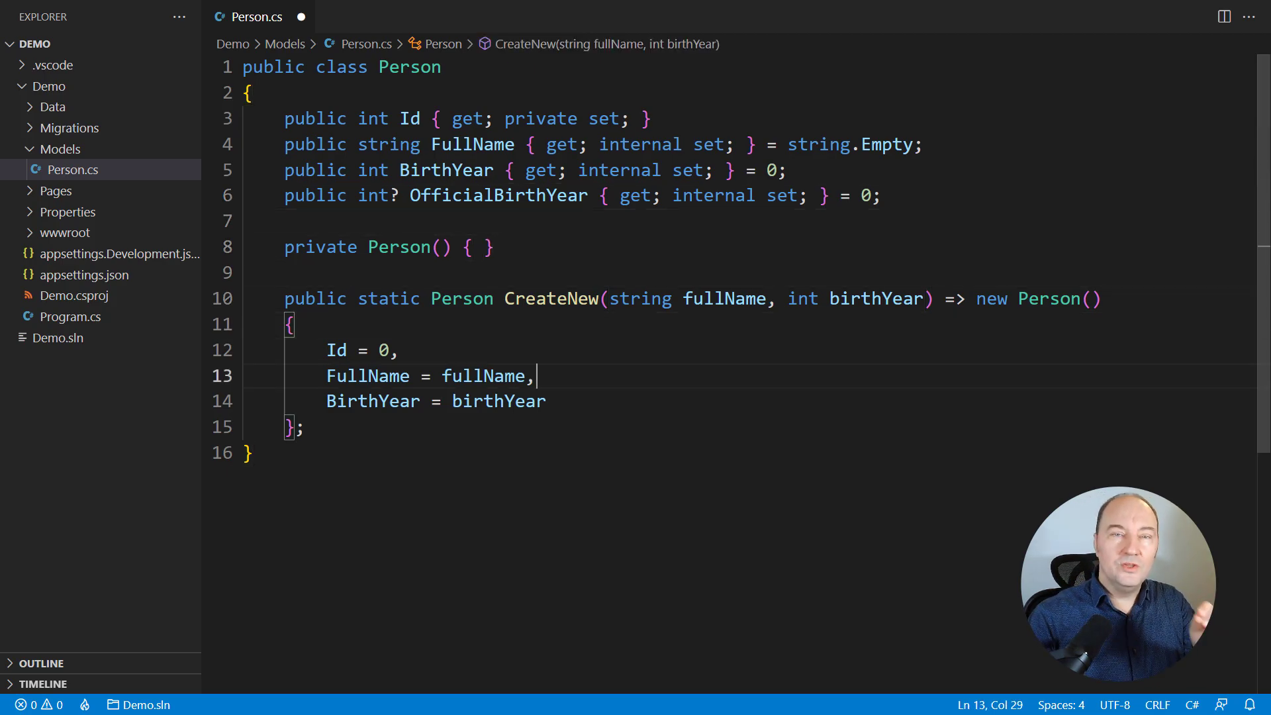
key(Down)
text(,)
key(Return)
text(OfficialBirt)
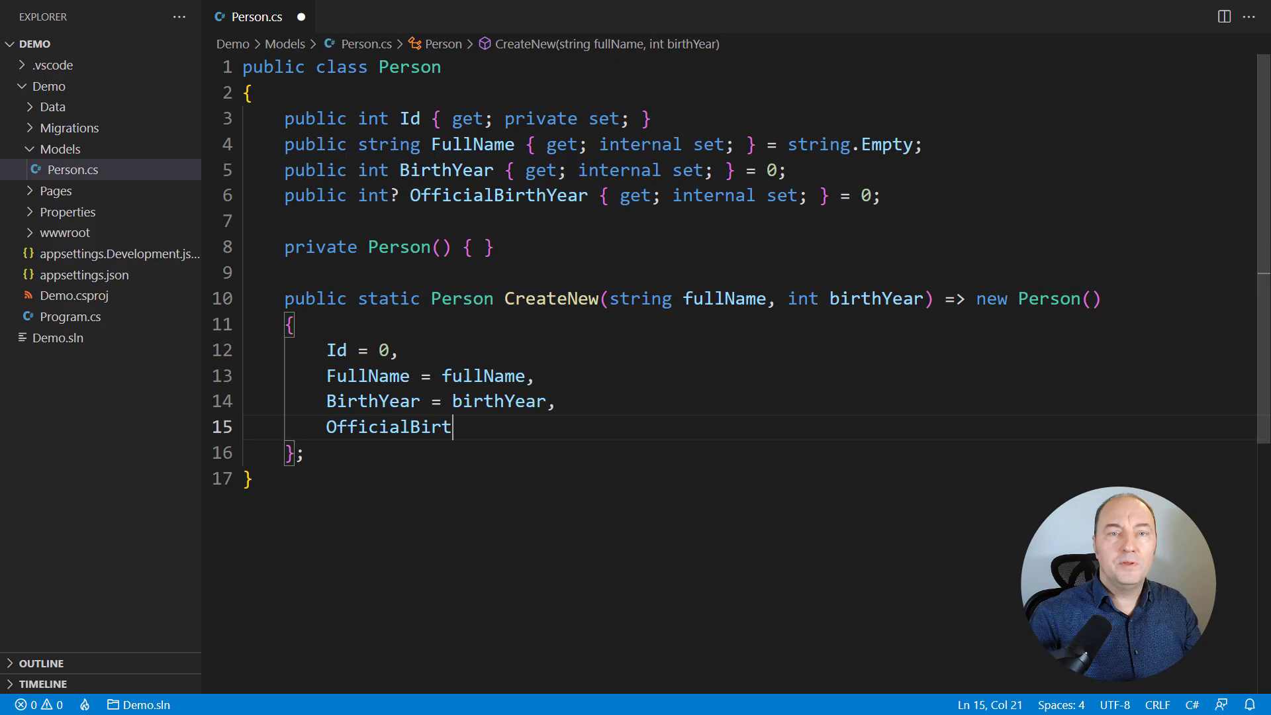
text(hYear = birthYear)
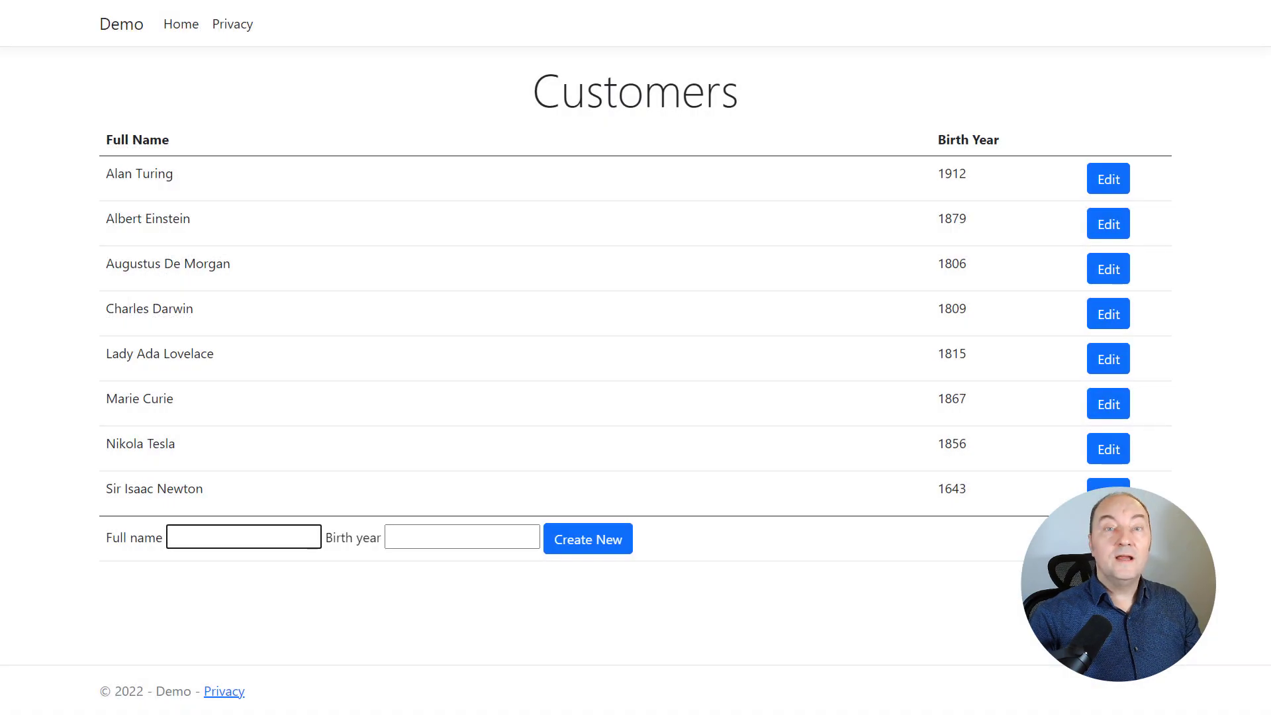
text(Stephen Hawking)
Submit customer Stephen Hawking with birth year 1942 via Create New
key(Tab)
text(1942)
key(Tab)
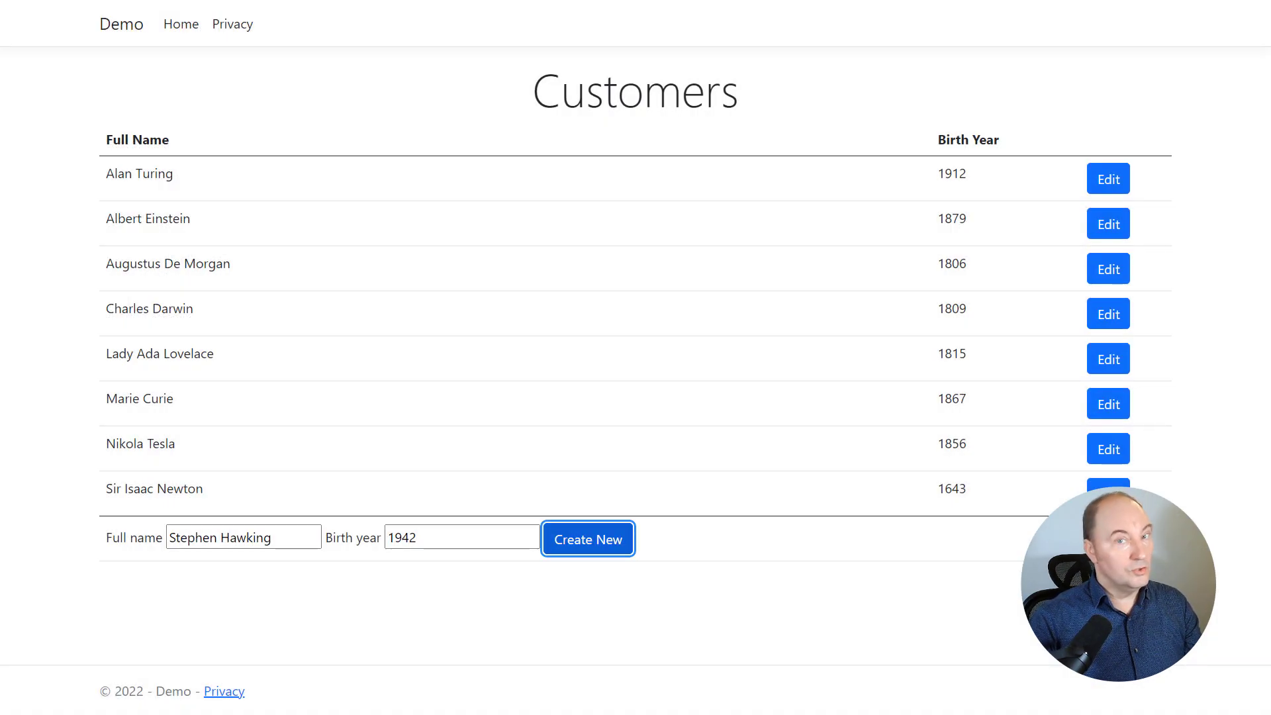
key(Return)
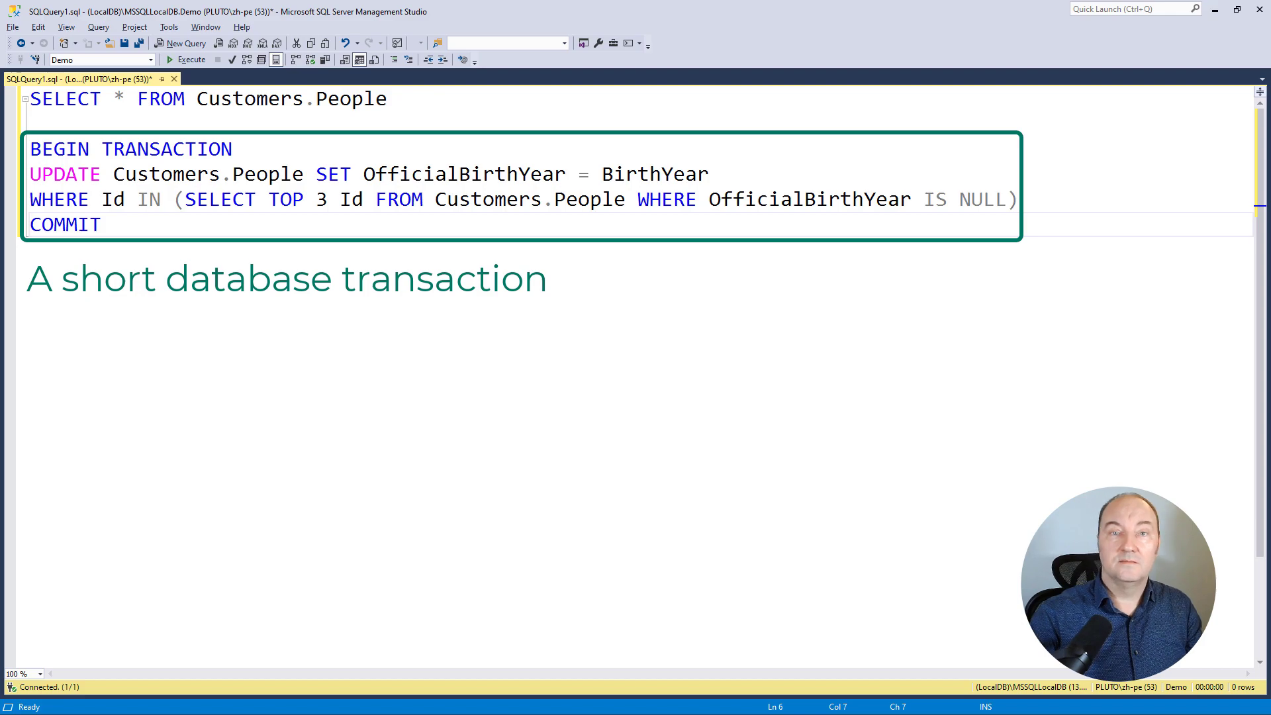
Execute the BEGIN TRANSACTION…COMMIT batch, updating three rows
key(shift+Up)
key(shift+Up)
key(shift+Up)
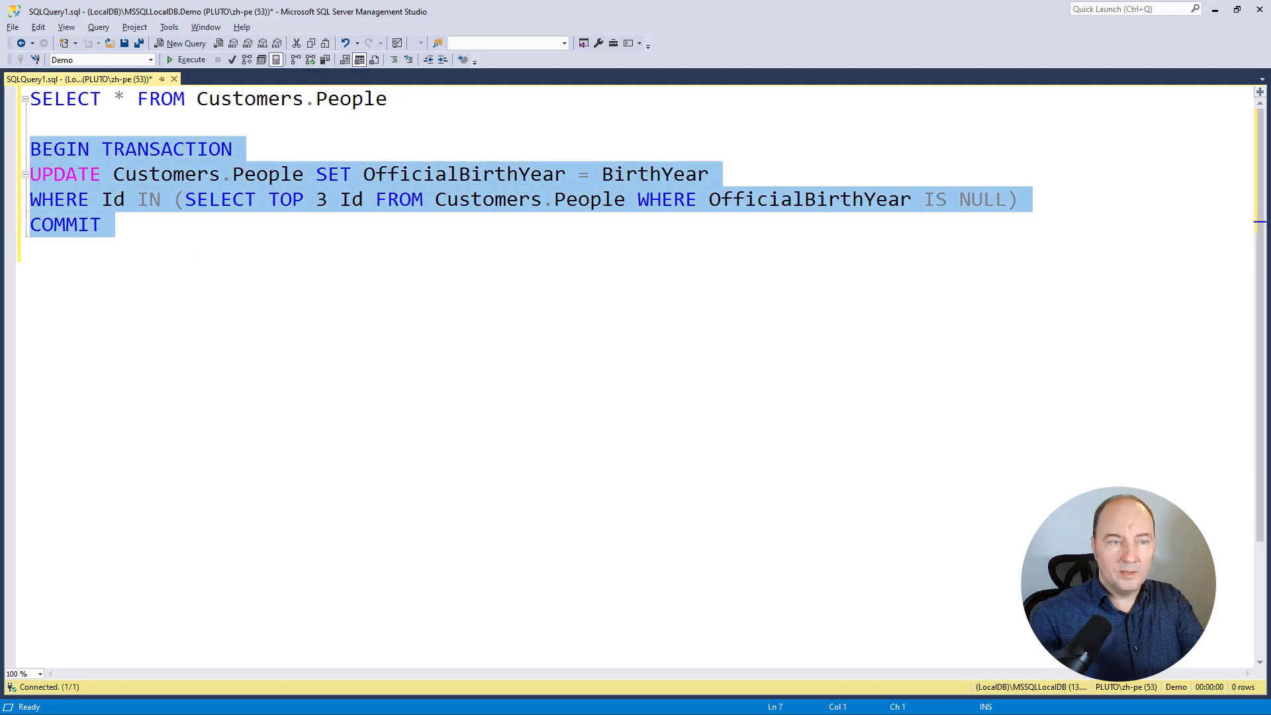
key(F5)
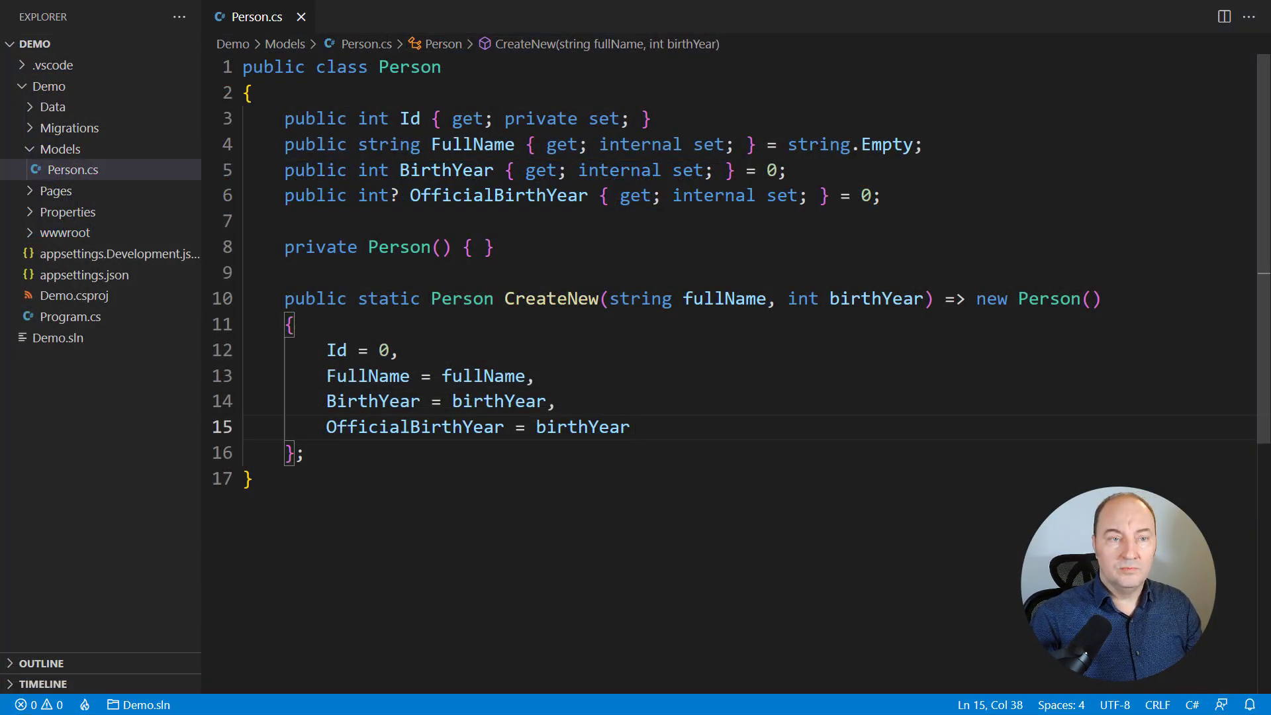
Start a new method line after CreateNew for the Migrate method
key(Down)
key(End)
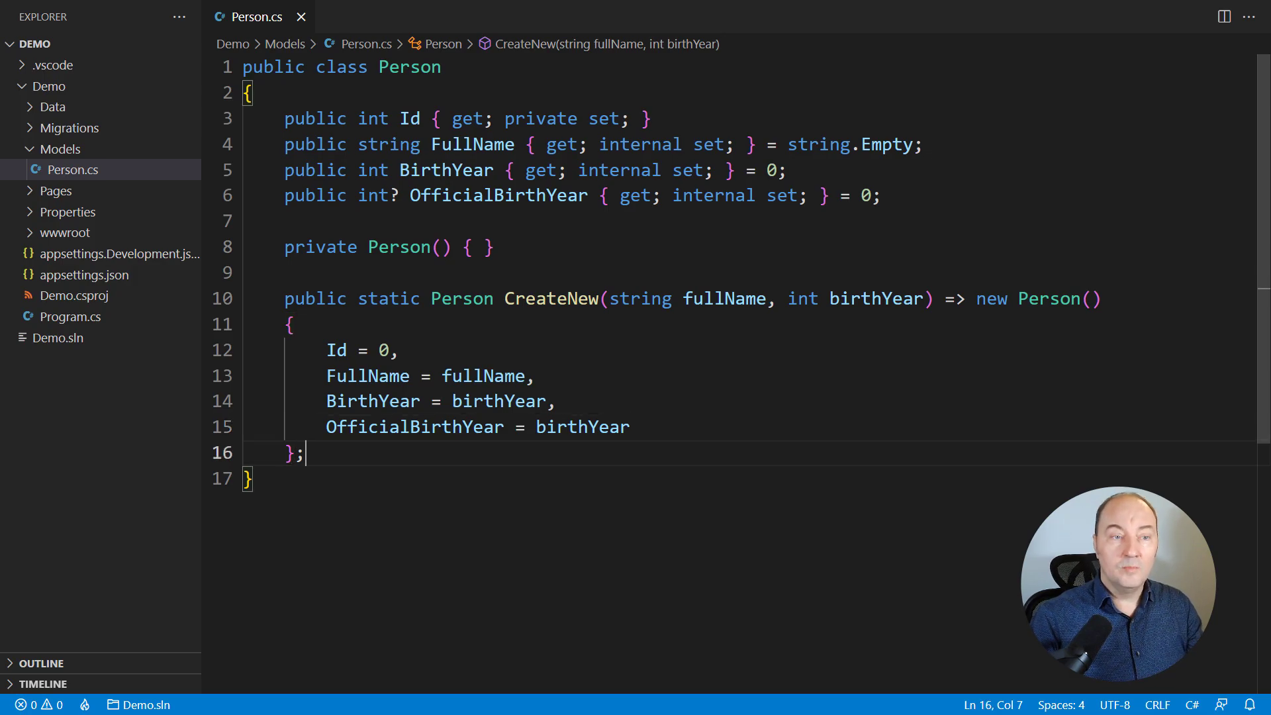
key(Return)
key(Return)
text(public void Migrate() => Offi)
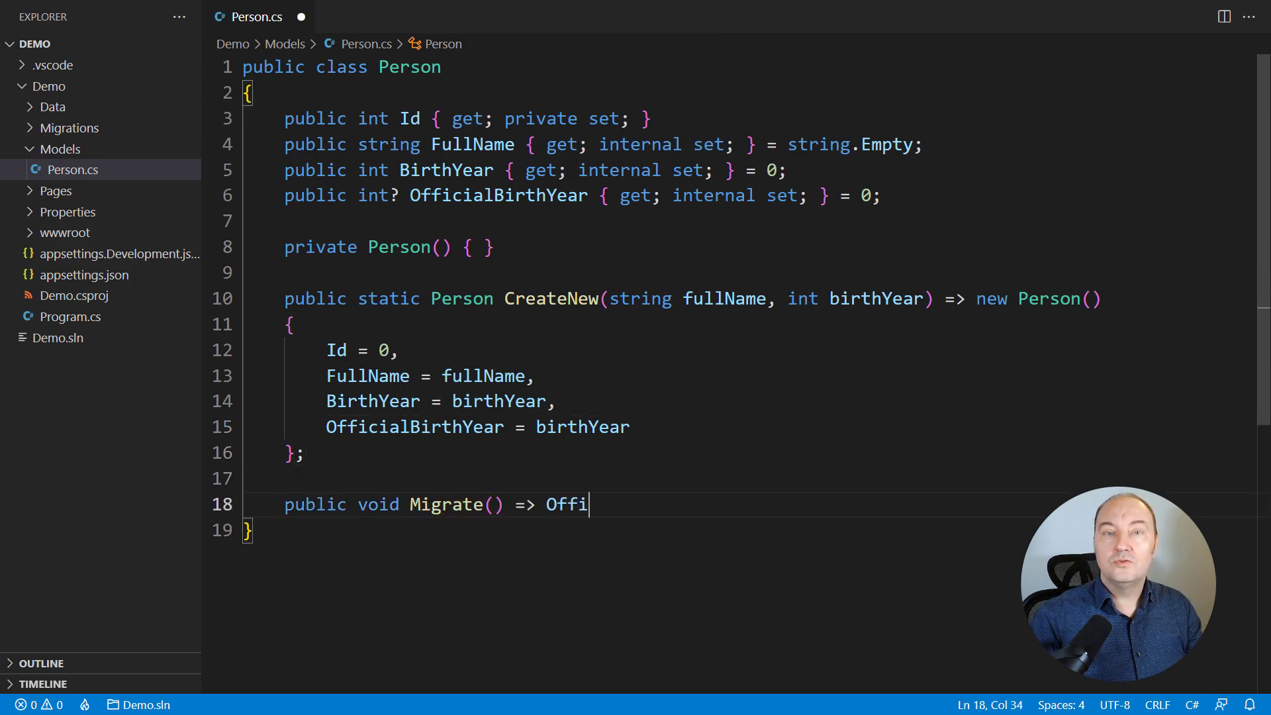
text(cialBirthYear = BirthYear;)
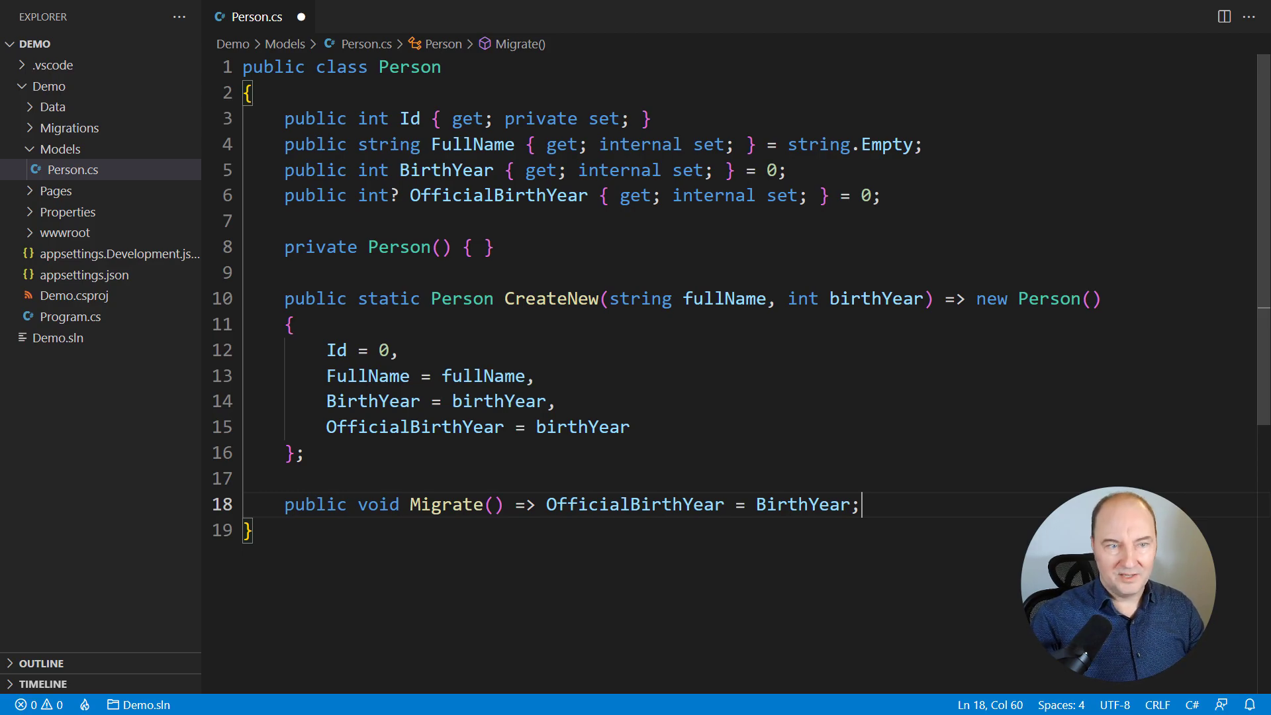
Open Customer.cshtml.cs from the Pages folder in the Explorer
key(ctrl+shift+e)
key(Down)
key(Right)
key(Down)
key(Down)
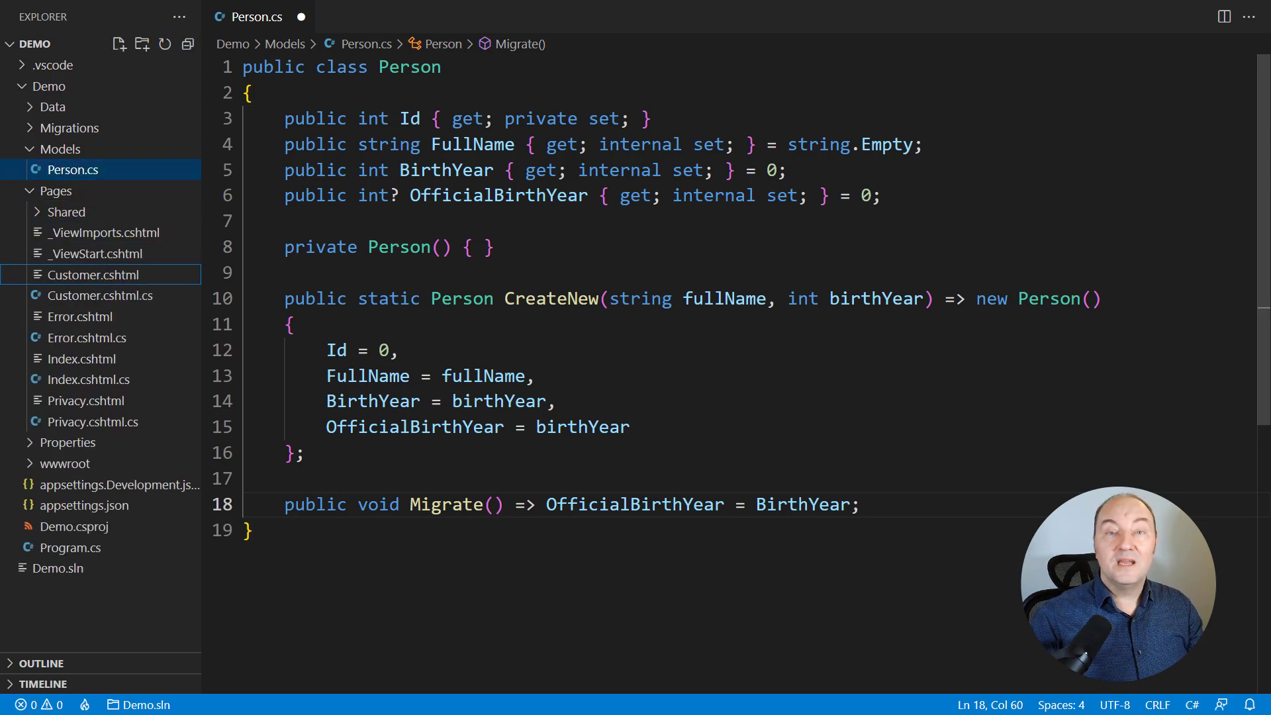
key(Down)
key(Down)
key(Return)
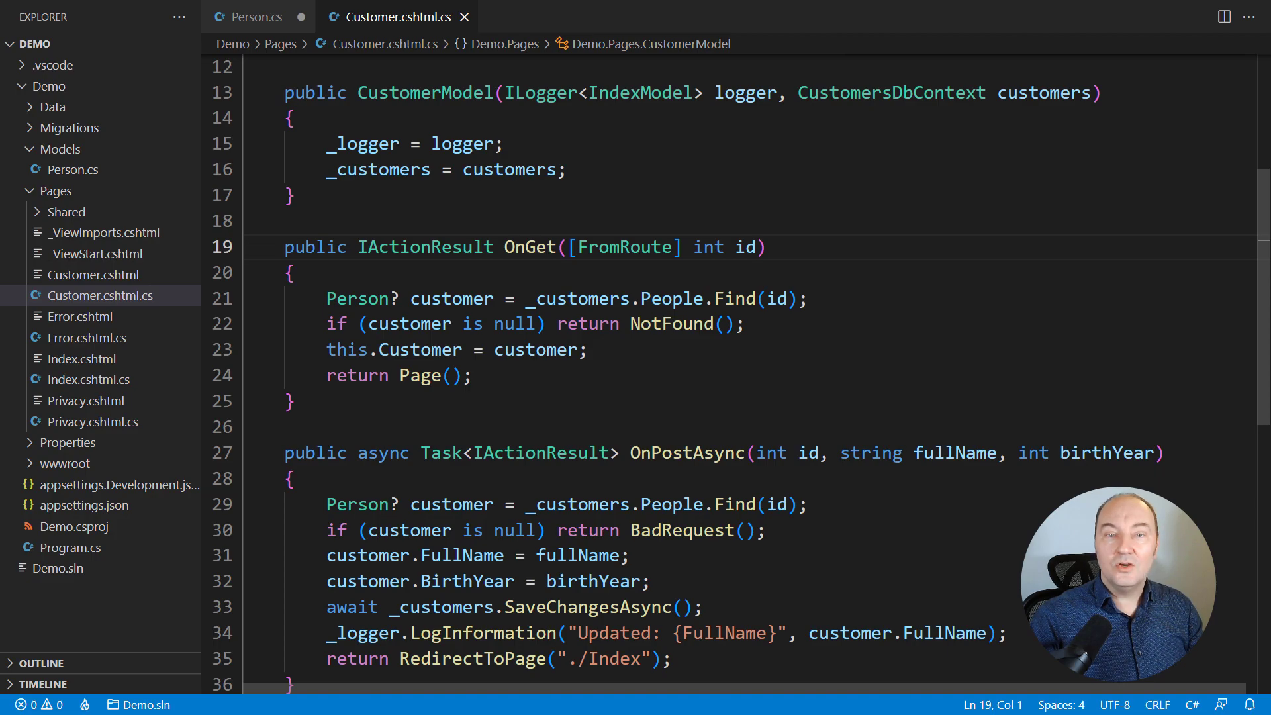
Add customer.Migrate() and _customers.SaveChanges() after the null check in OnGet
key(Down)
key(Down)
key(Down)
key(End)
key(Return)
text(customer.Migrate();)
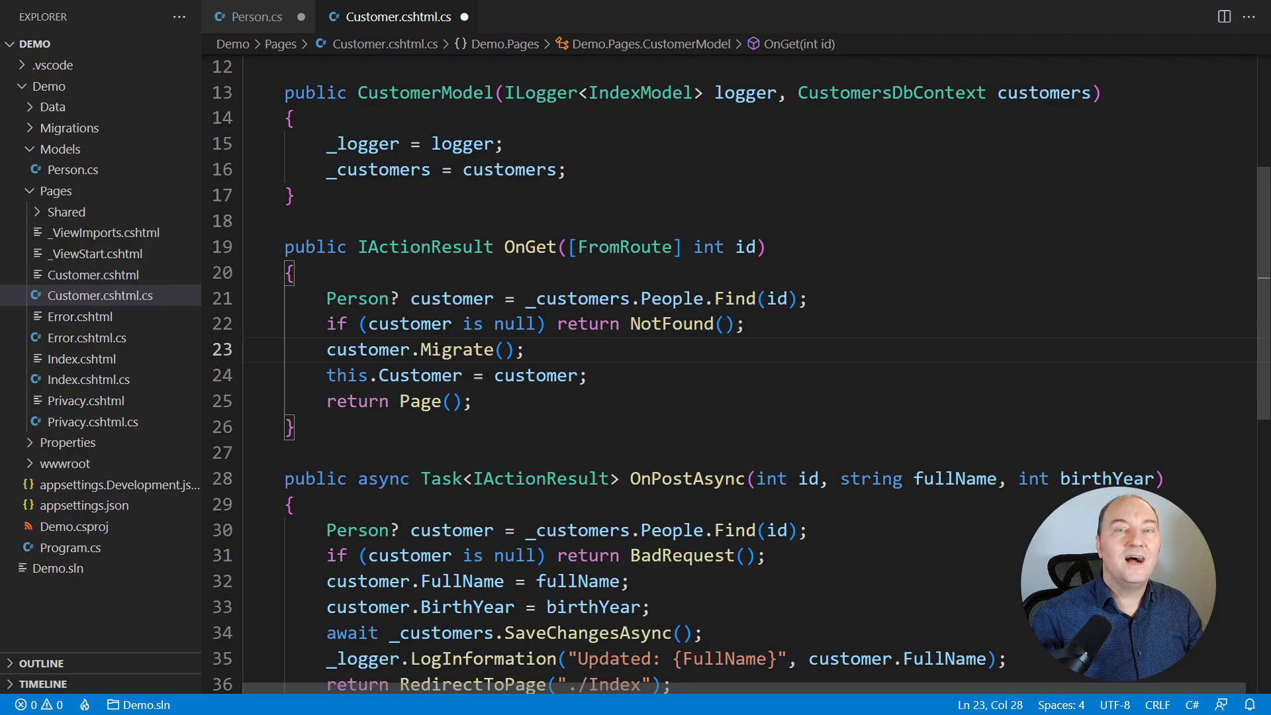
key(Return)
text(_customer)
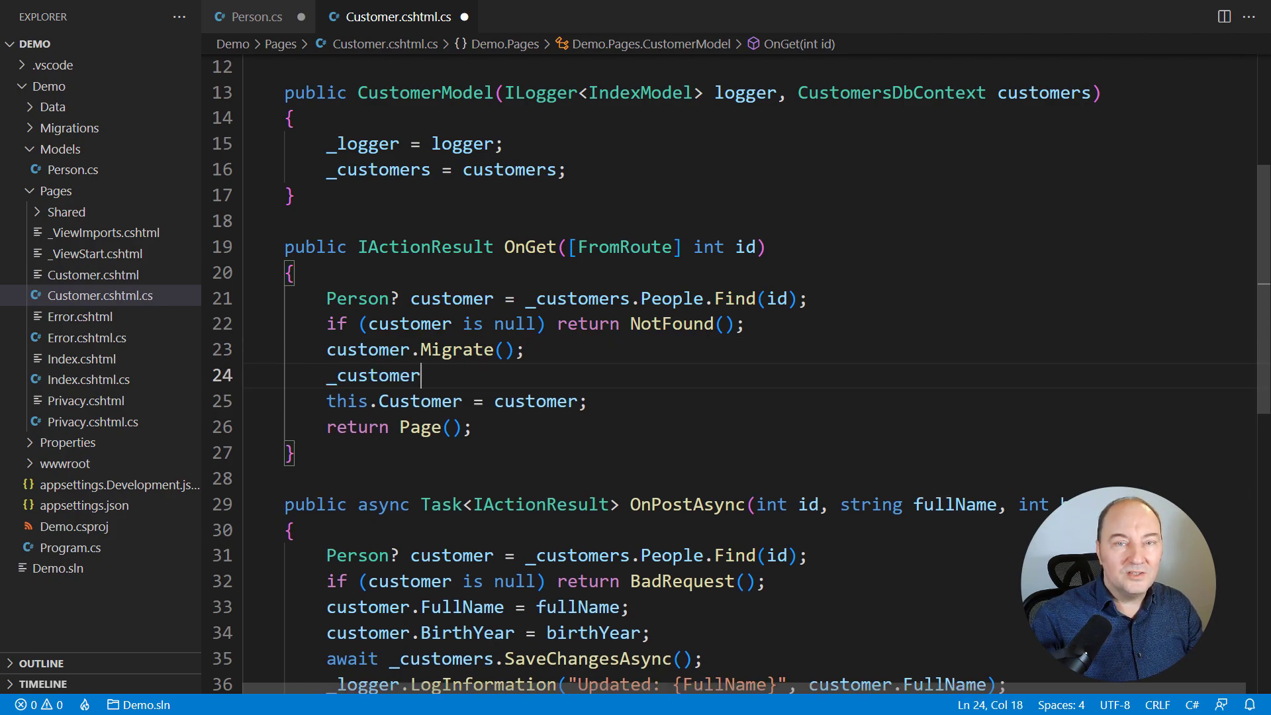
text(s.SaveChanges();)
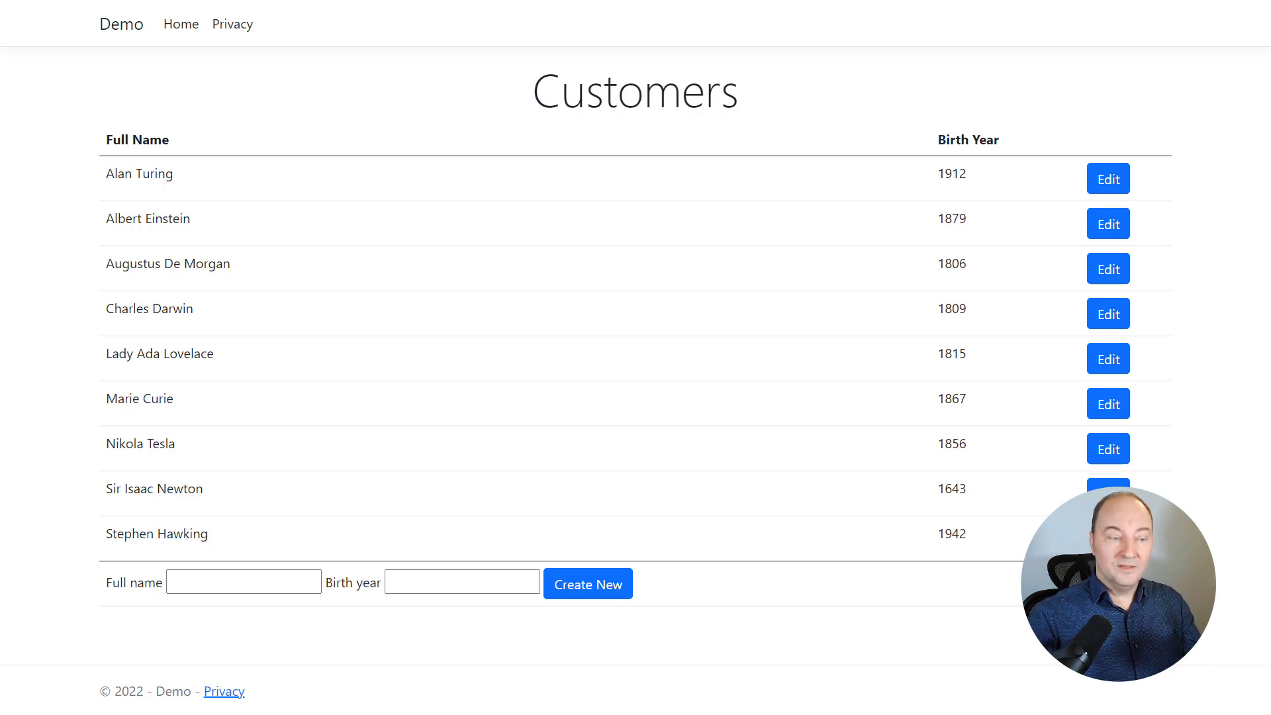
View Lady Ada Lovelace, Nikola Tesla and Sir Isaac Newton's details, cancelling between each
click(1108, 359)
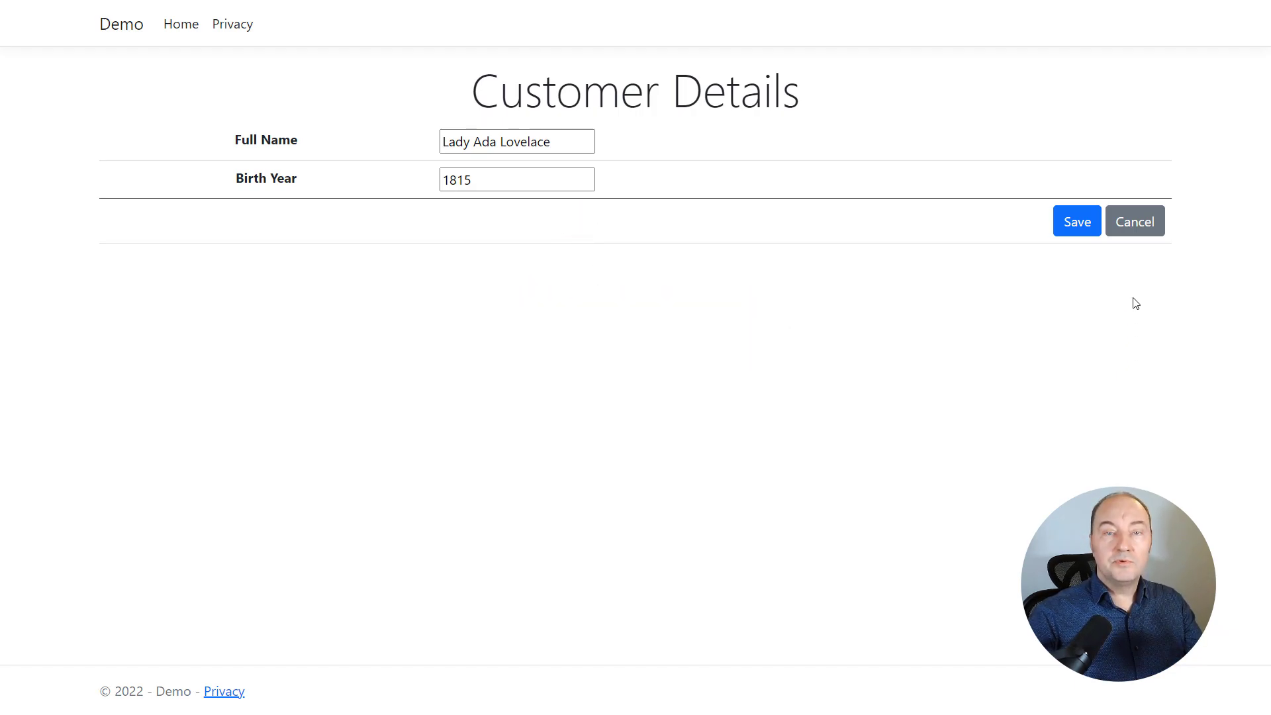
click(1134, 221)
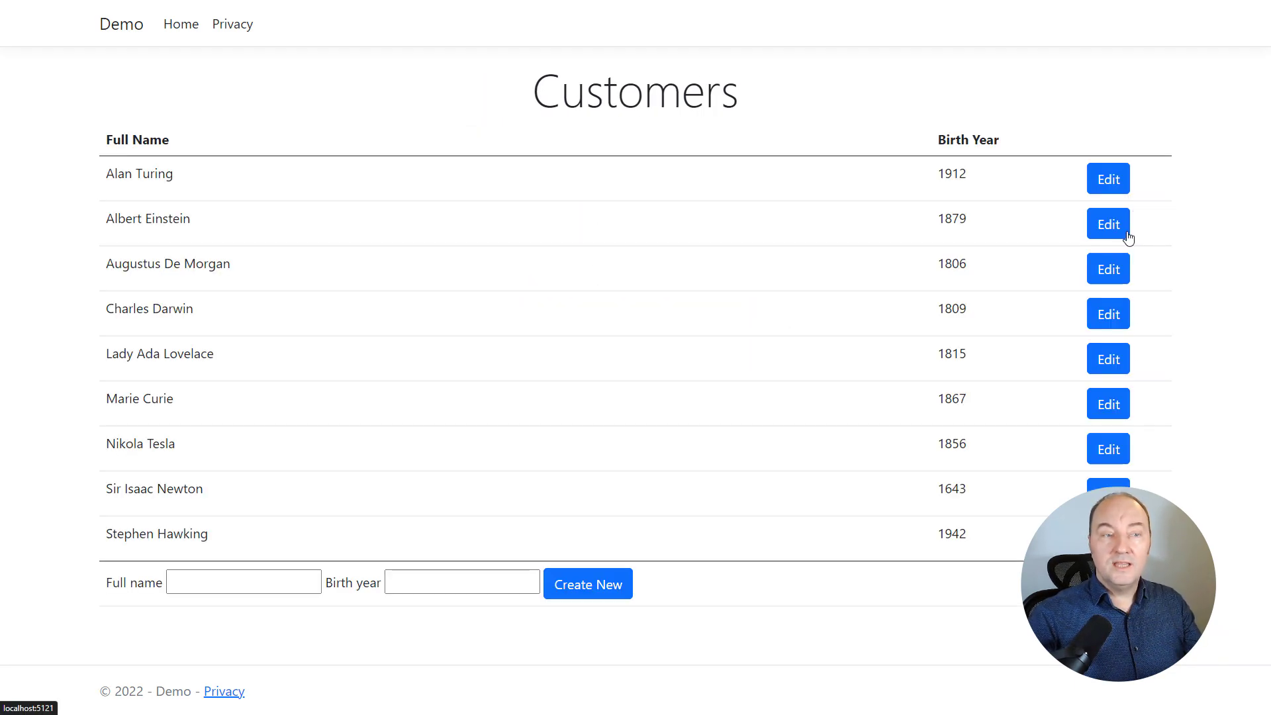
click(1108, 449)
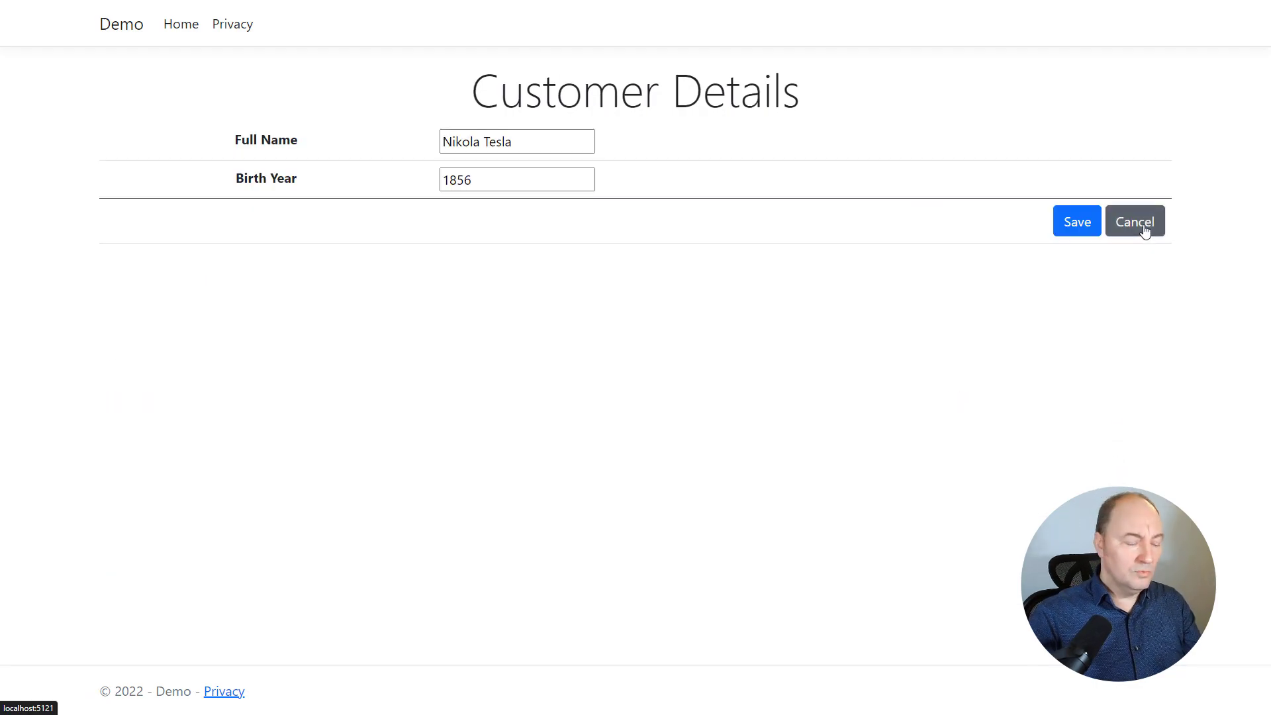
click(1144, 229)
click(1107, 487)
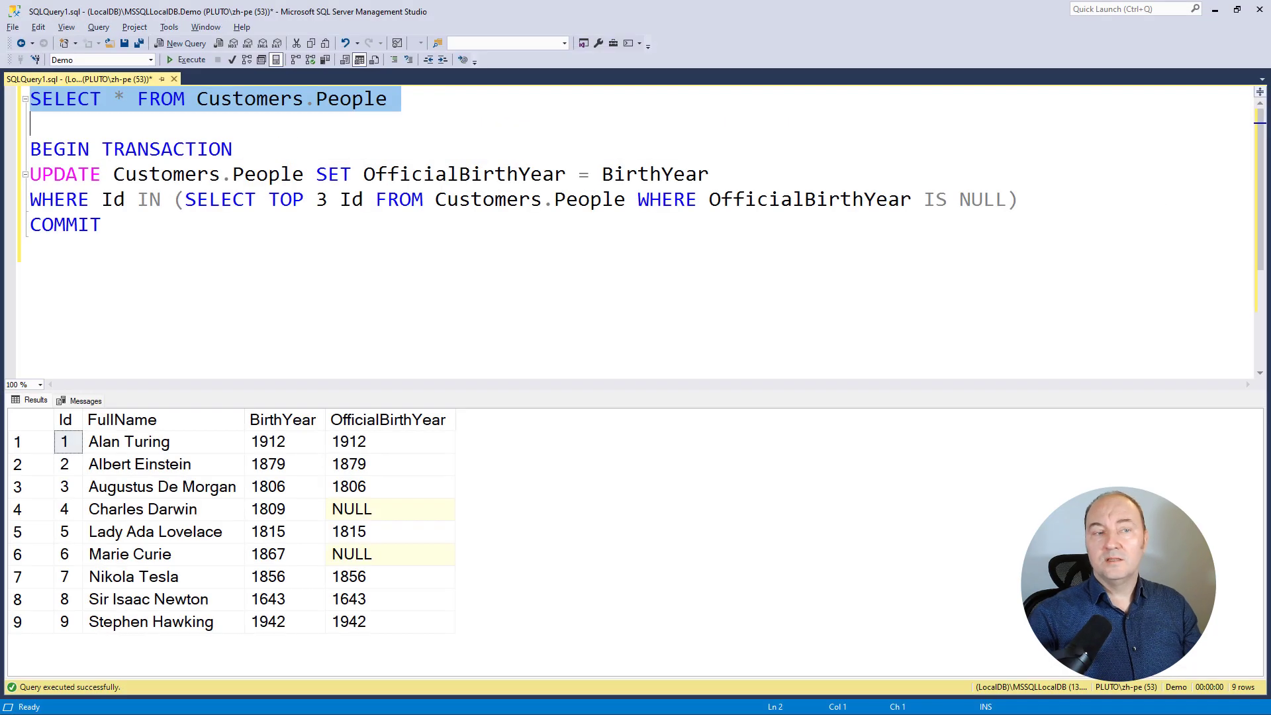
Run the BEGIN TRANSACTION…COMMIT batch repeatedly until 0 rows are affected
drag(30, 149, 115, 224)
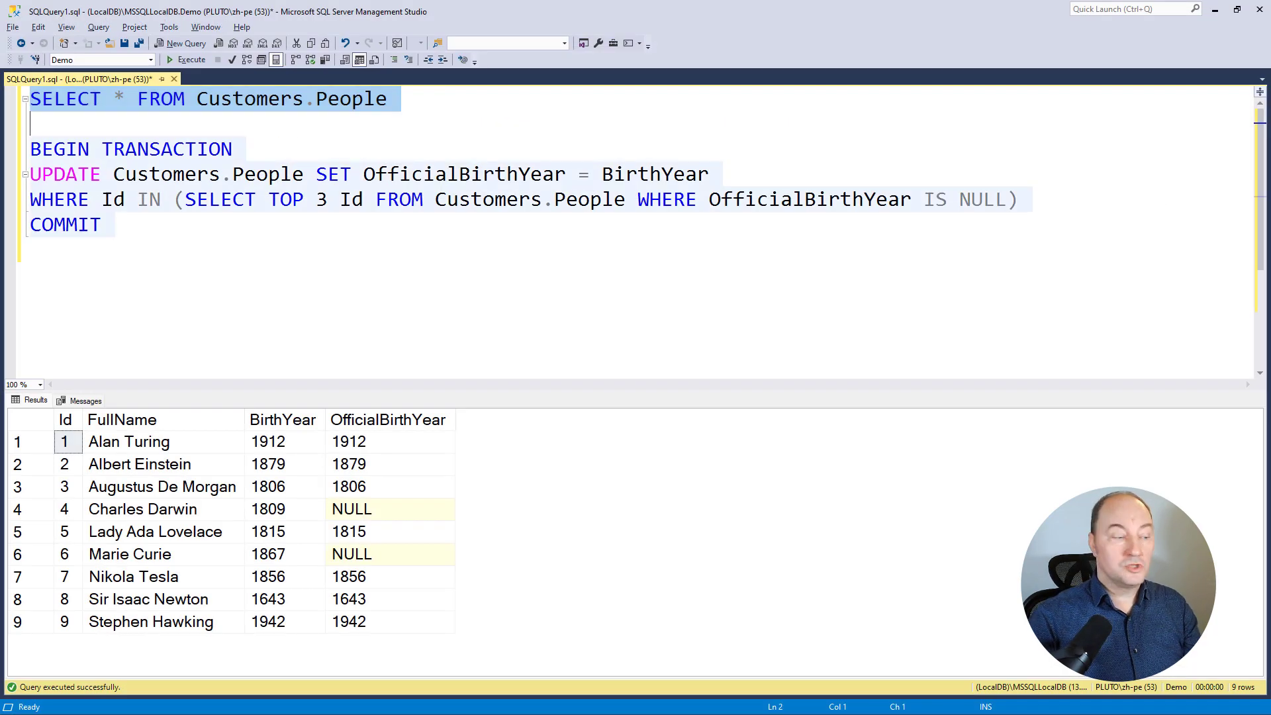
key(shift+Down)
key(shift+Down)
key(shift+Down)
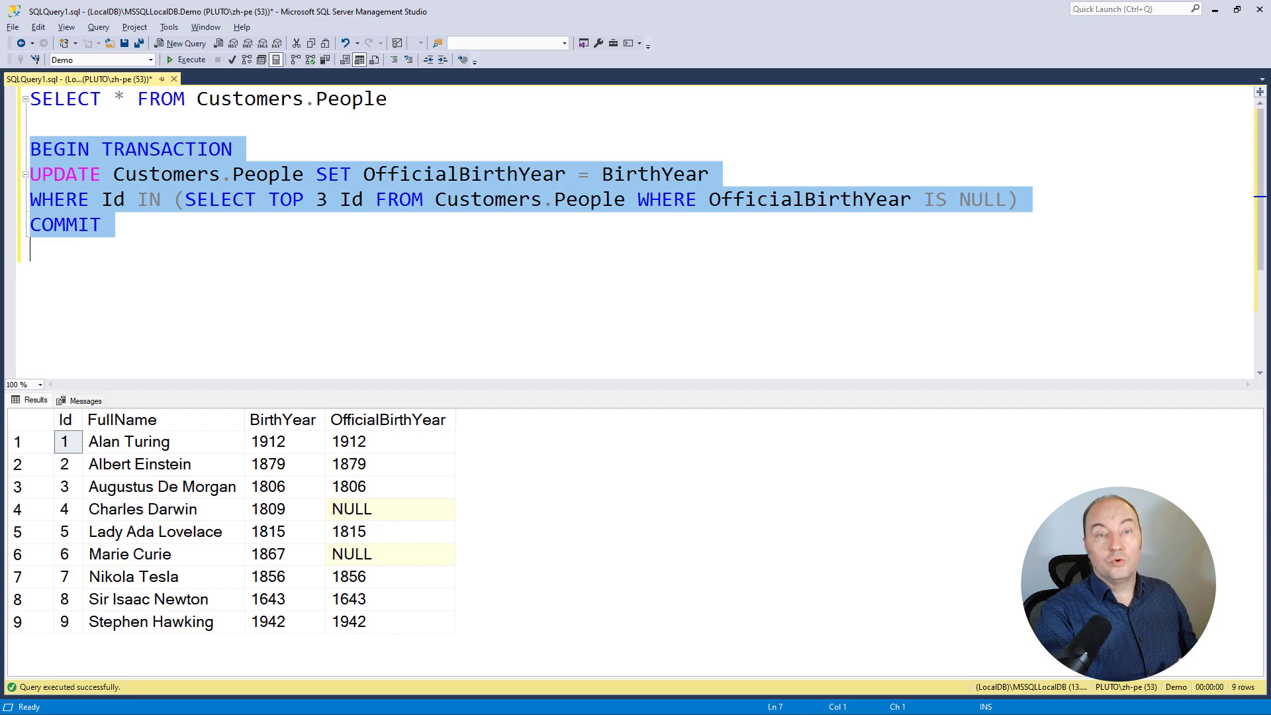
key(F5)
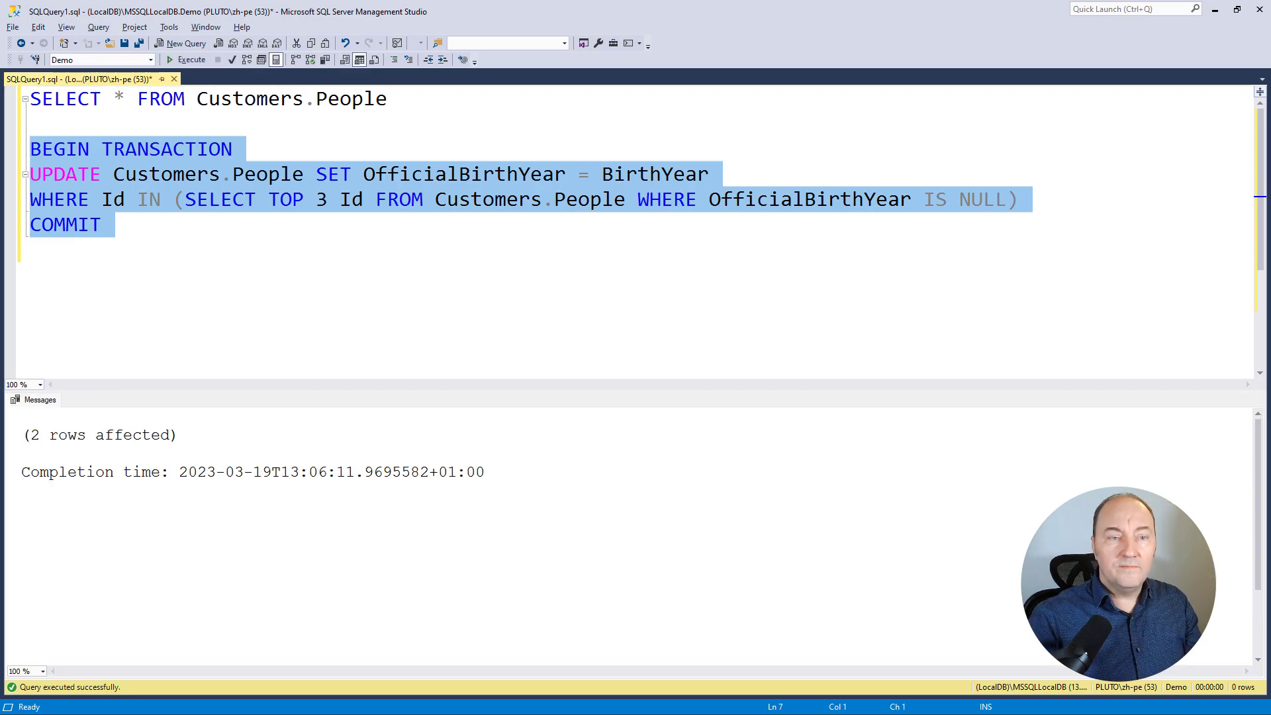
key(F5)
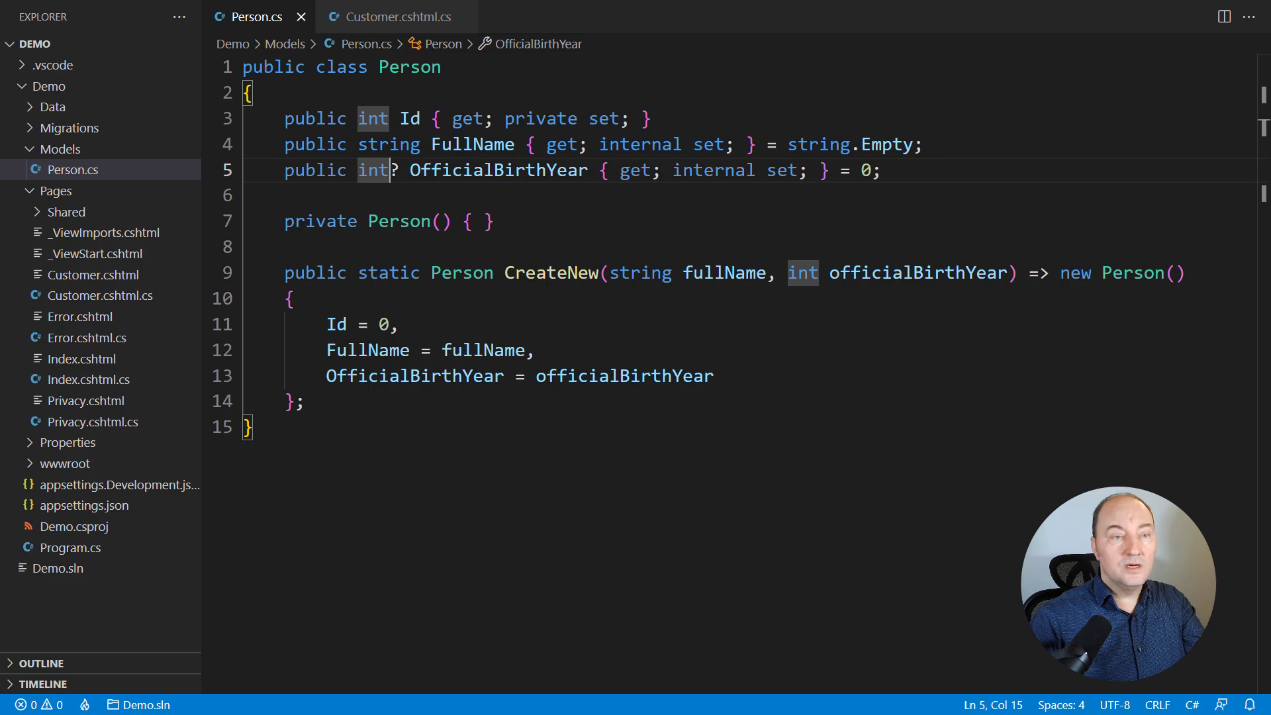
Change OfficialBirthYear from int? to int, comment out the migration's defaultValue line, and save
key(Delete)
key(Home)
key(Home)
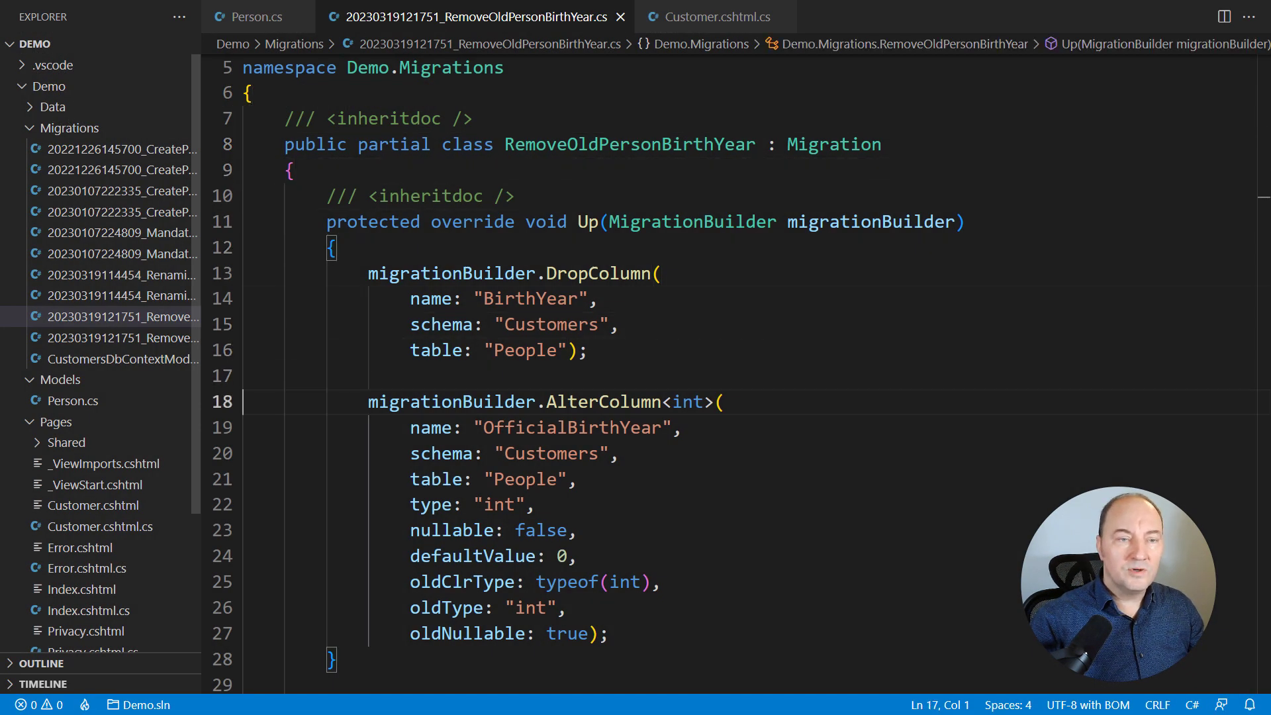
key(shift+Down)
key(shift+Down)
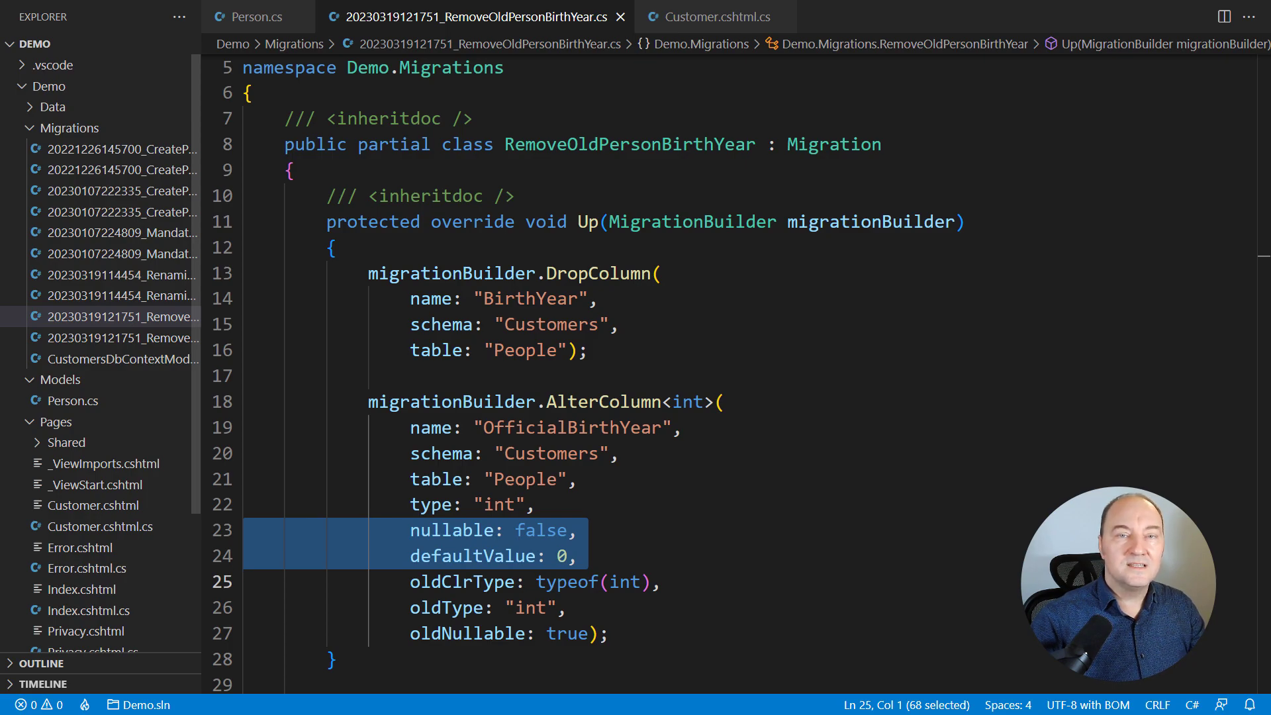
key(Up)
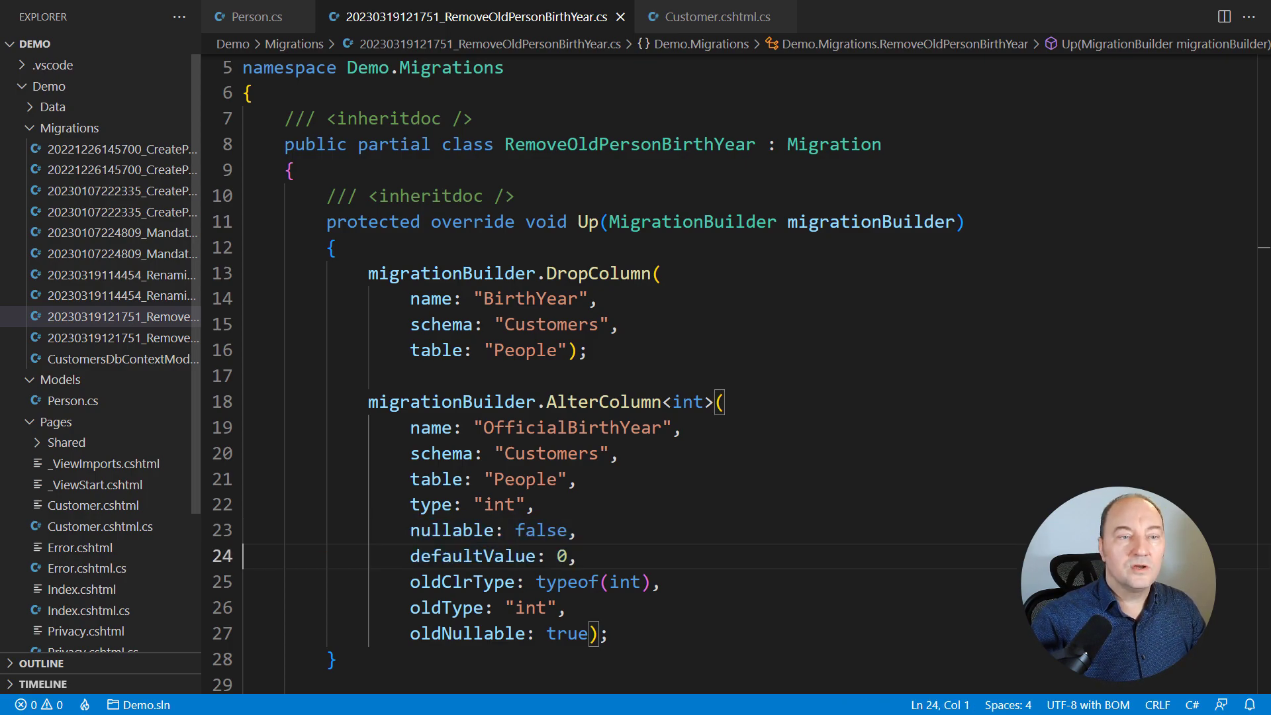
key(ctrl+slash)
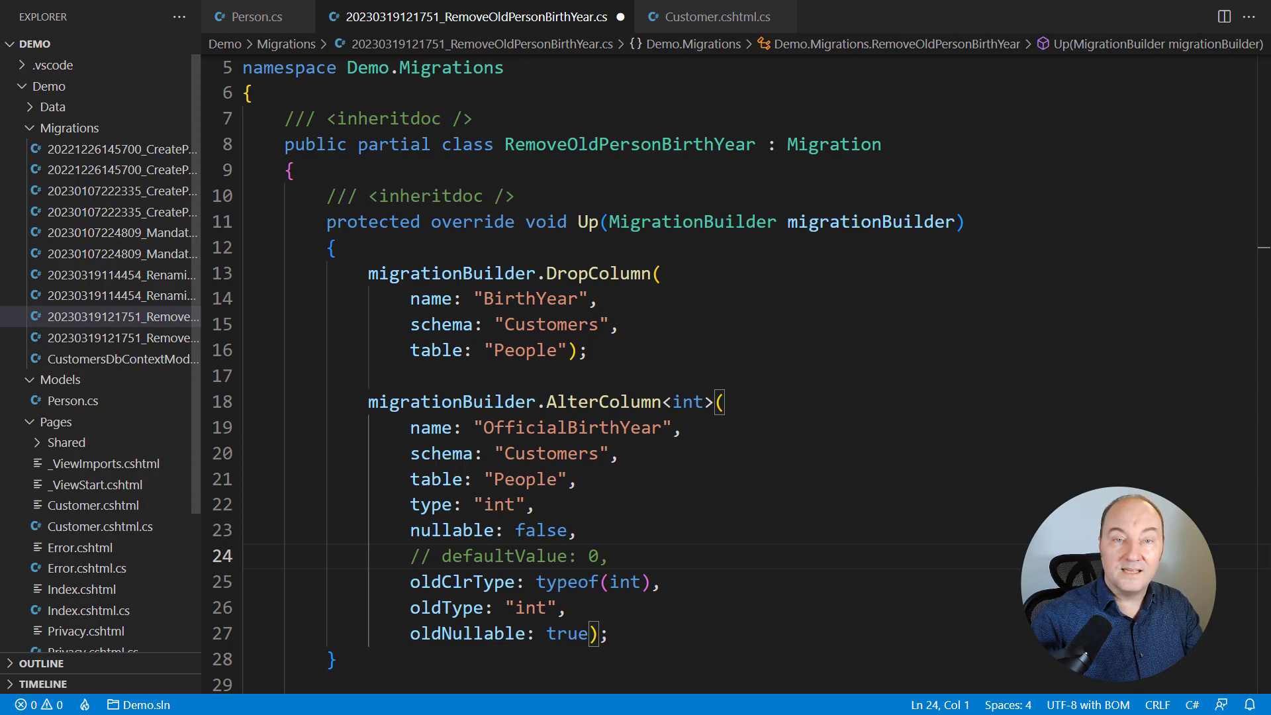
key(ctrl+s)
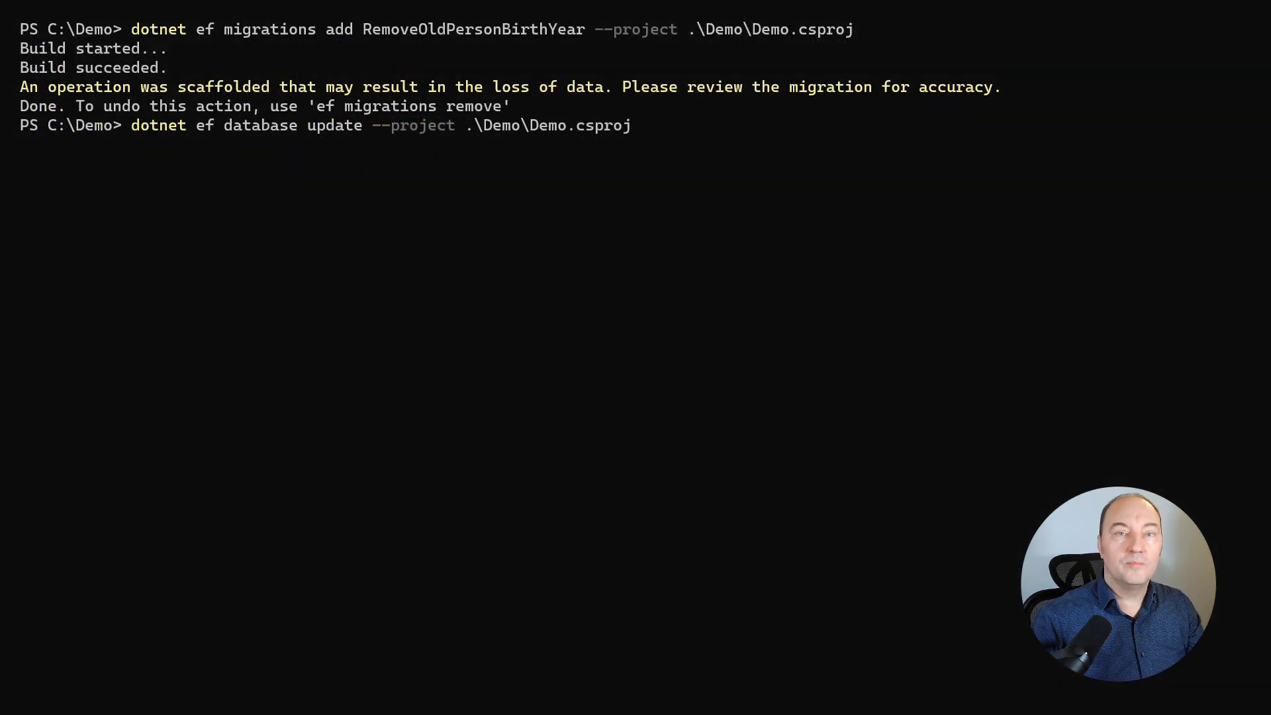
Run 'dotnet ef database update' on Demo.csproj to drop BirthYear and make OfficialBirthYear NOT NULL
key(Return)
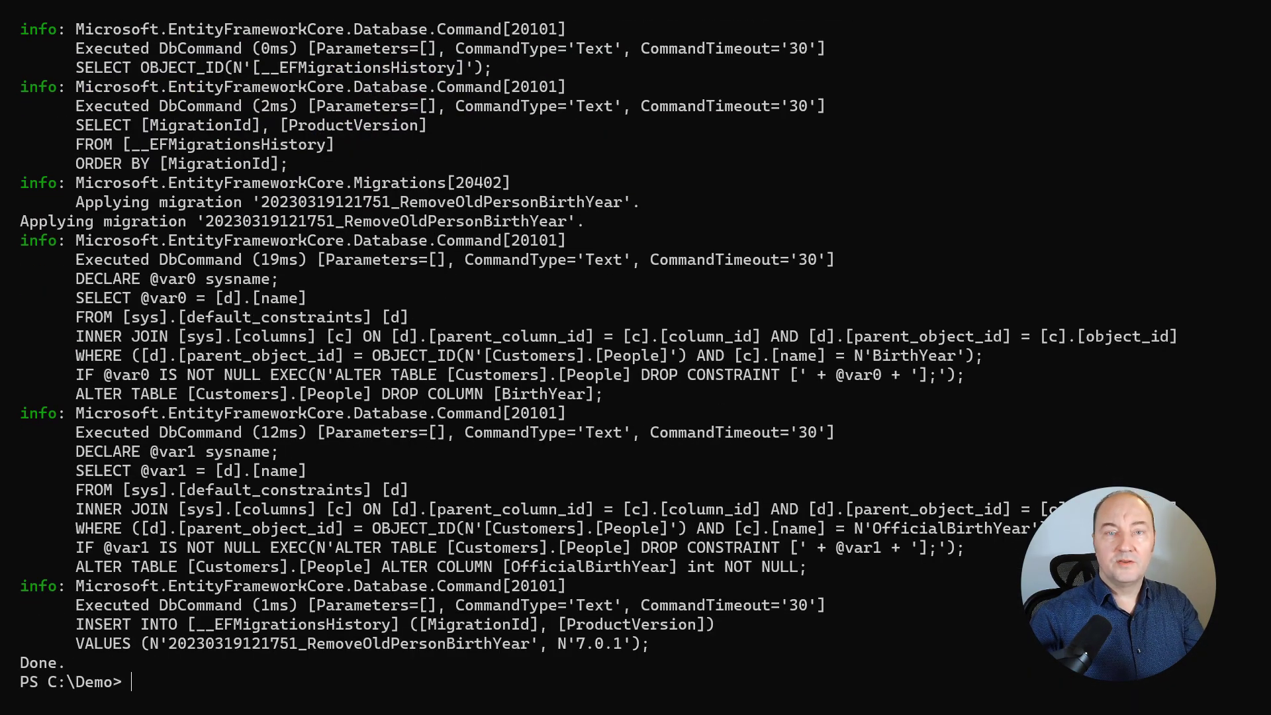